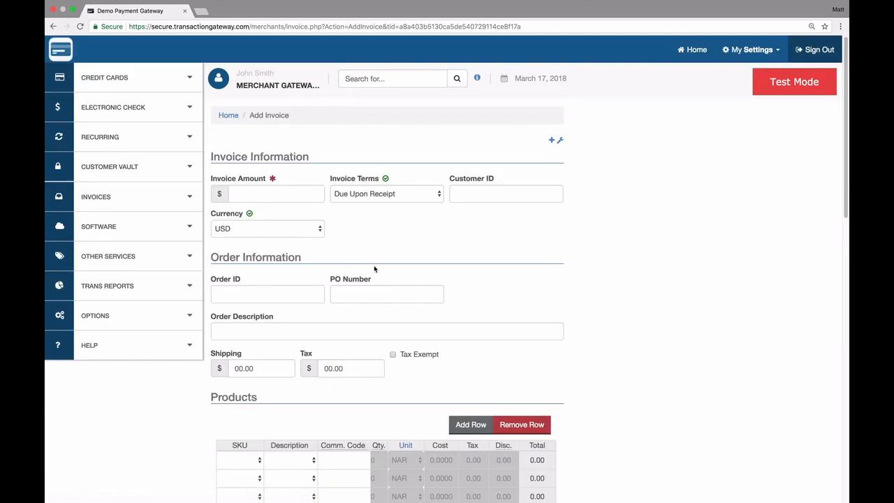
# Step: Set the new invoice's amount to 10.00 and keep its terms at Due Upon Receipt
pyautogui.scroll(-15, 584, 377)
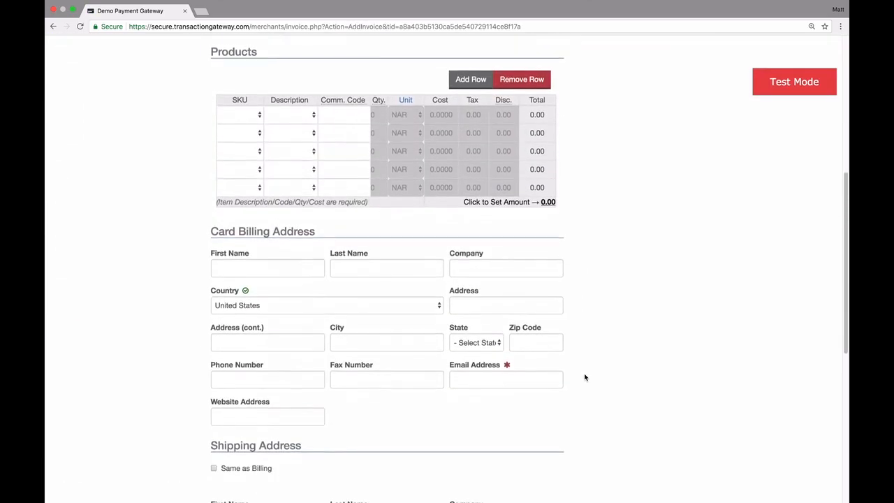
pyautogui.scroll(15, 584, 377)
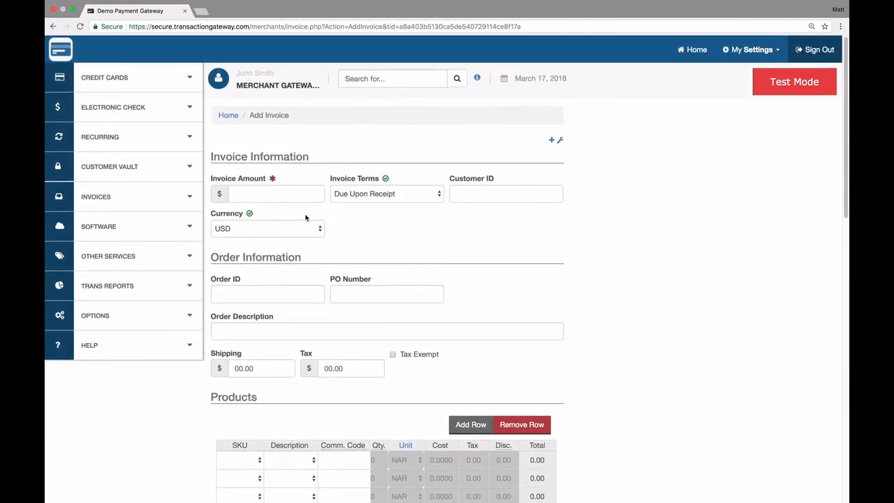
pyautogui.click(259, 194)
pyautogui.write('10.00')
pyautogui.click(346, 196)
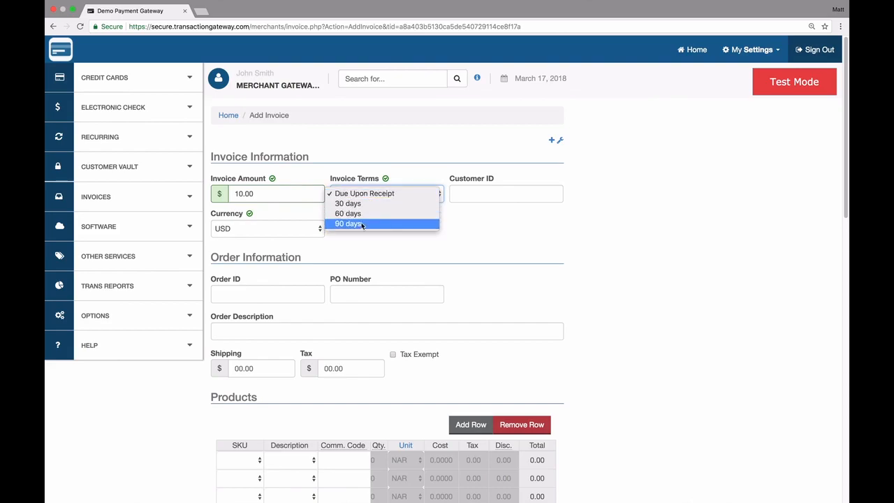
pyautogui.click(481, 244)
pyautogui.scroll(-5, 481, 246)
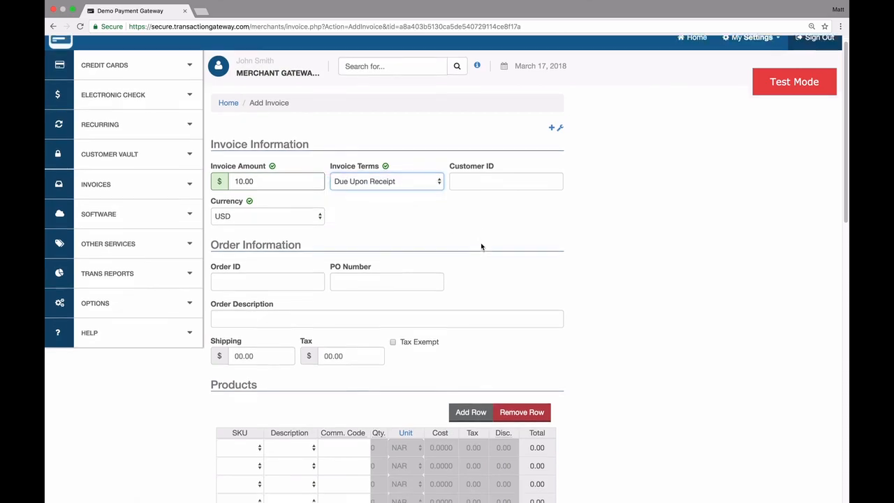
# Step: Enter the customer's email address in the card billing address section and create the invoice
pyautogui.scroll(-10, 383, 312)
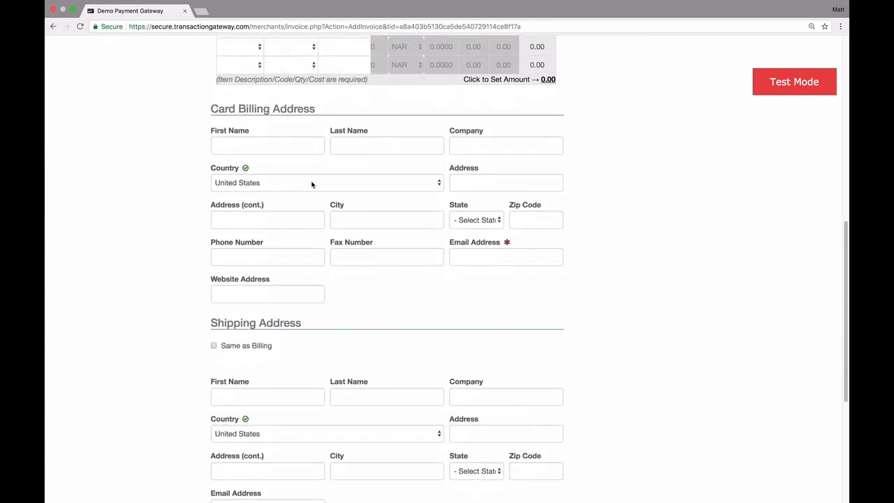
pyautogui.click(488, 258)
pyautogui.write('test@example.com')
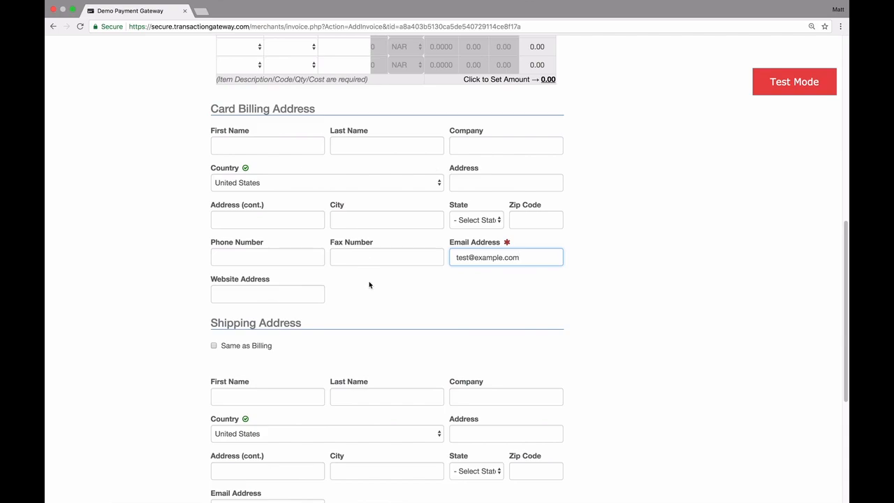
pyautogui.scroll(-5, 369, 285)
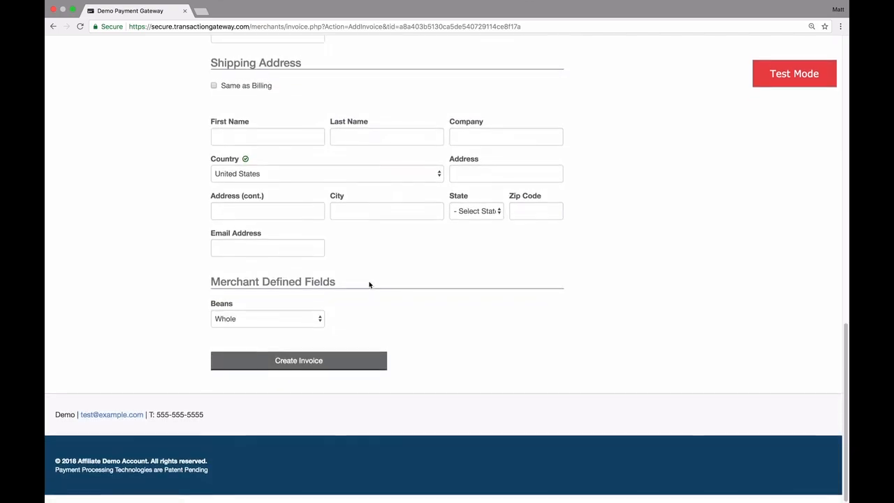
pyautogui.click(311, 369)
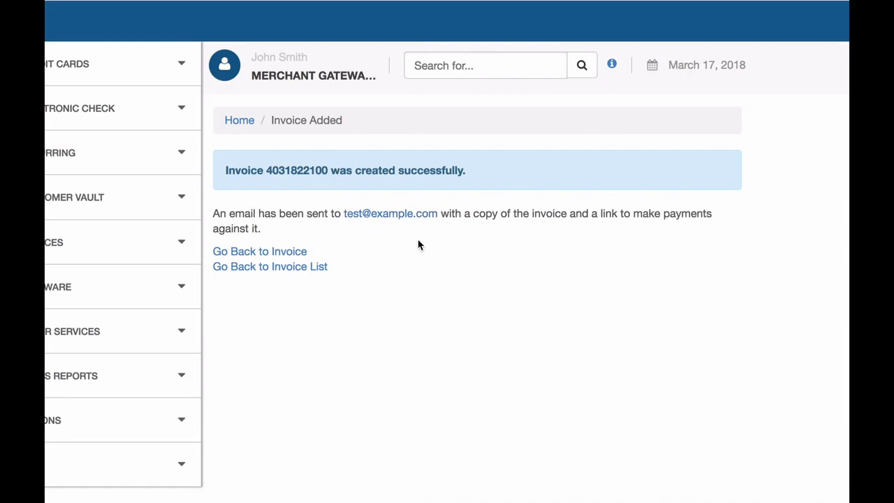
# Step: Open the newly created invoice and review its invoice, product, billing and shipping details
pyautogui.click(243, 253)
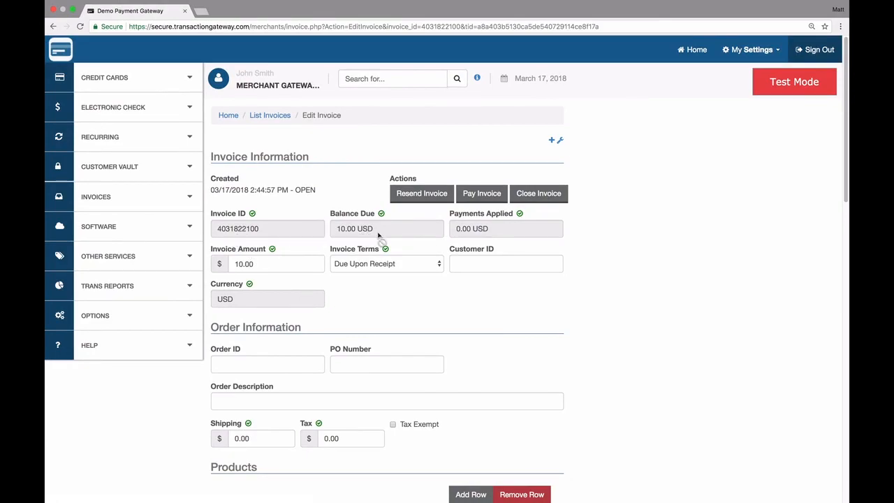
pyautogui.scroll(-6, 464, 291)
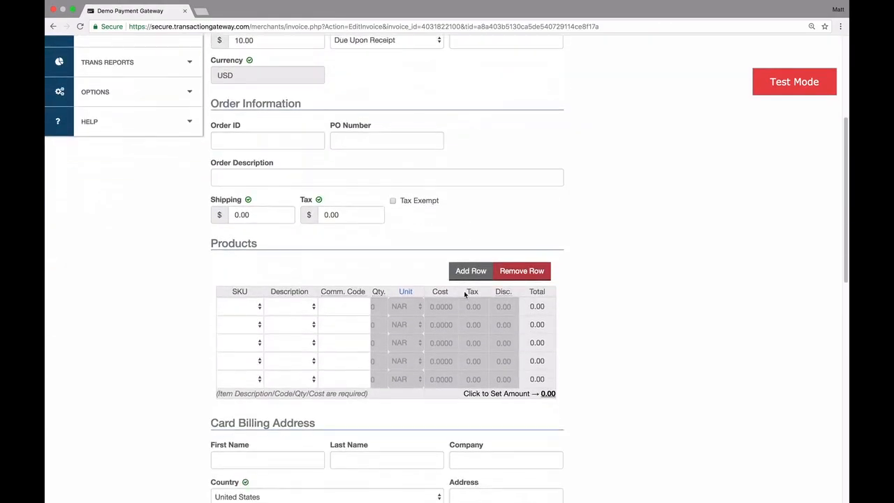
pyautogui.scroll(-2, 463, 295)
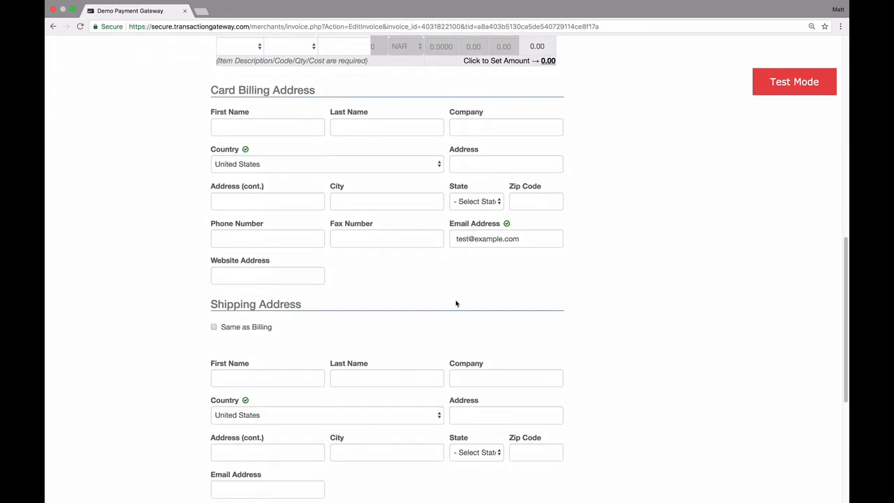
pyautogui.scroll(1, 415, 266)
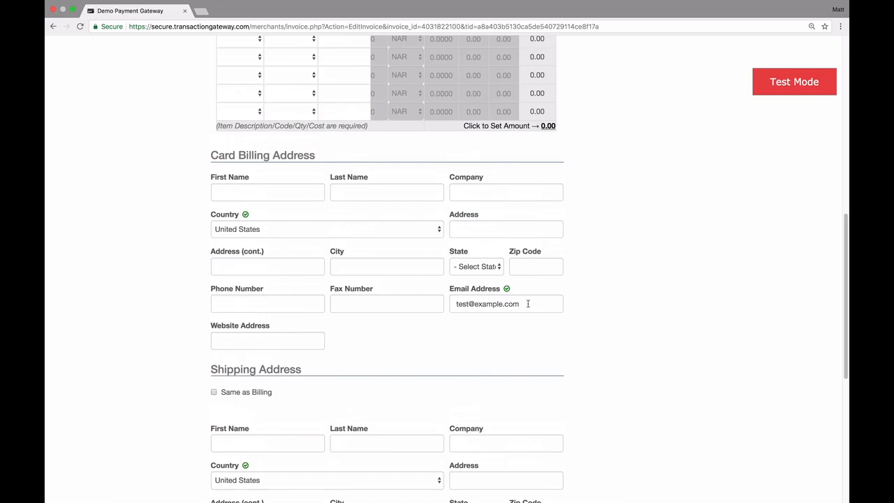
pyautogui.scroll(7, 528, 304)
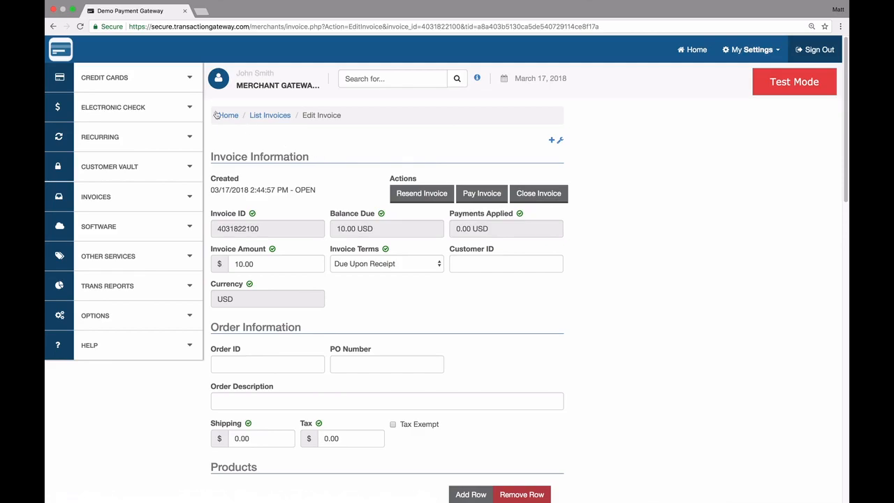
# Step: Return to the home page, open the invoice list and search with the default filters and dates
pyautogui.click(65, 56)
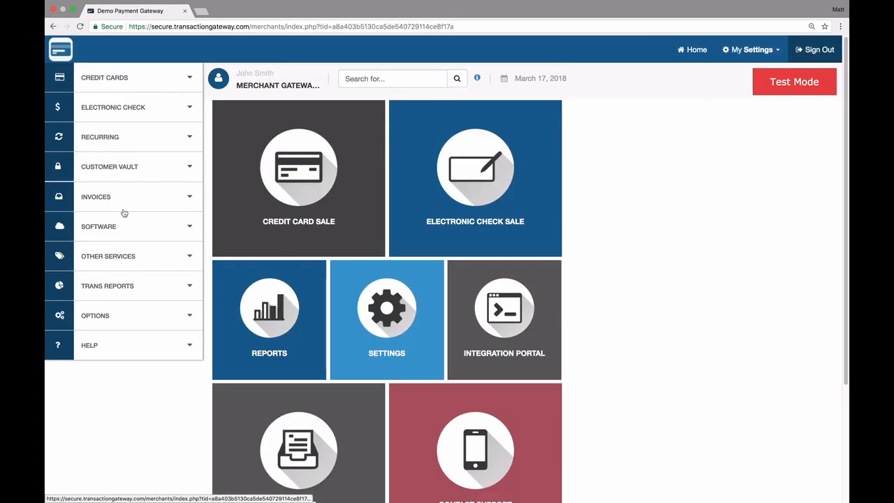
pyautogui.click(122, 204)
pyautogui.scroll(-3, 303, 281)
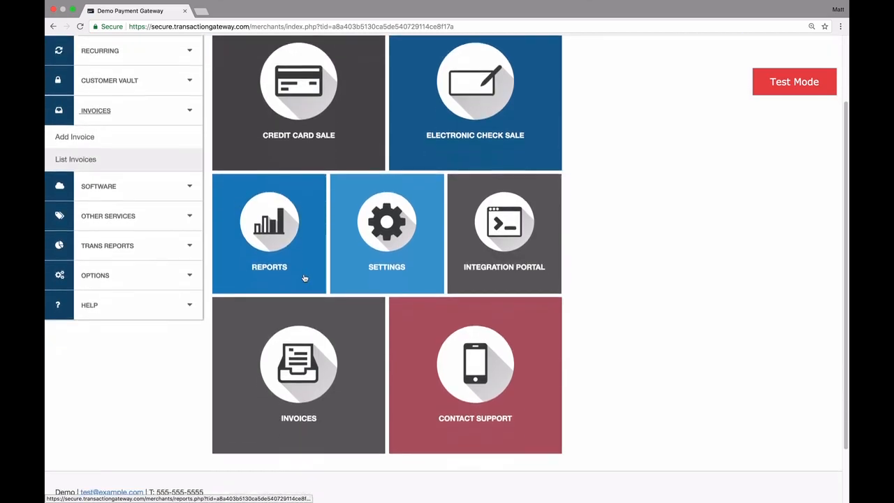
pyautogui.click(314, 370)
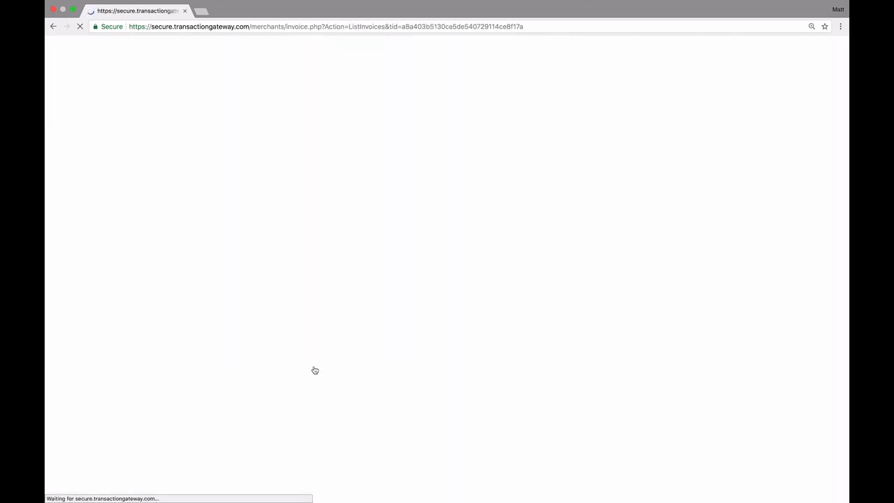
pyautogui.click(301, 337)
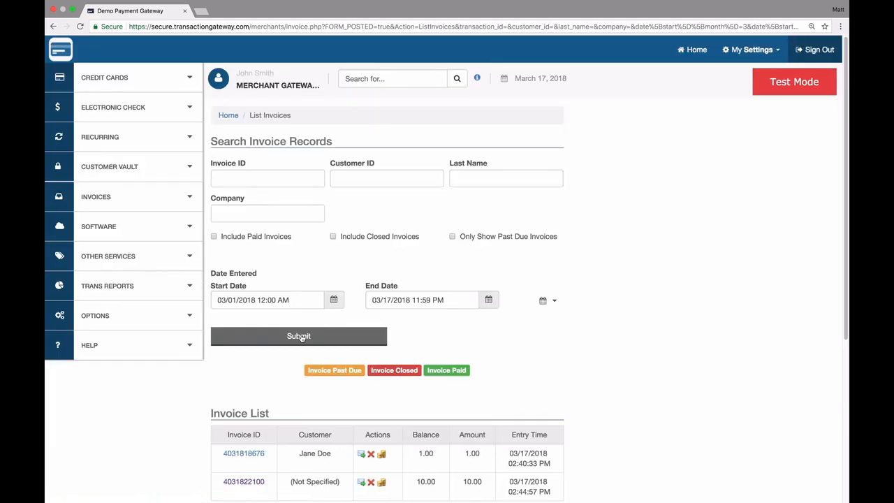
pyautogui.scroll(-5, 302, 339)
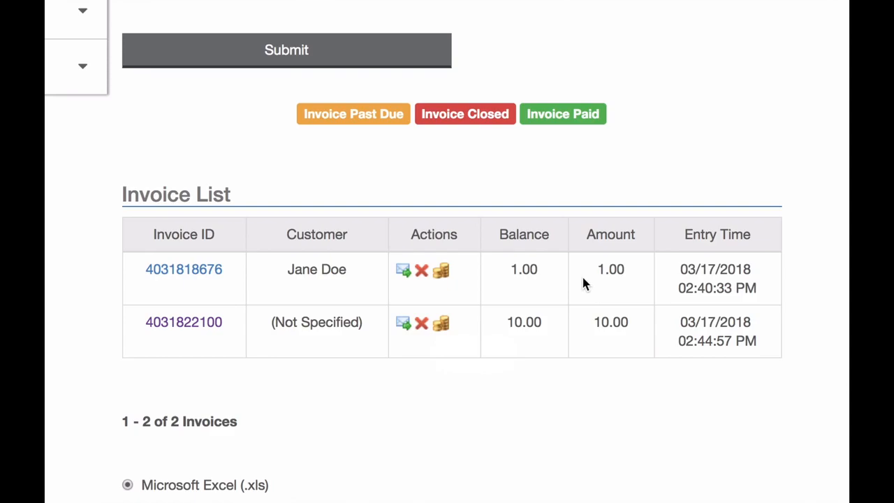
# Step: Start a payment on the 10.00 invoice with Credit Card as the payment type
pyautogui.click(442, 326)
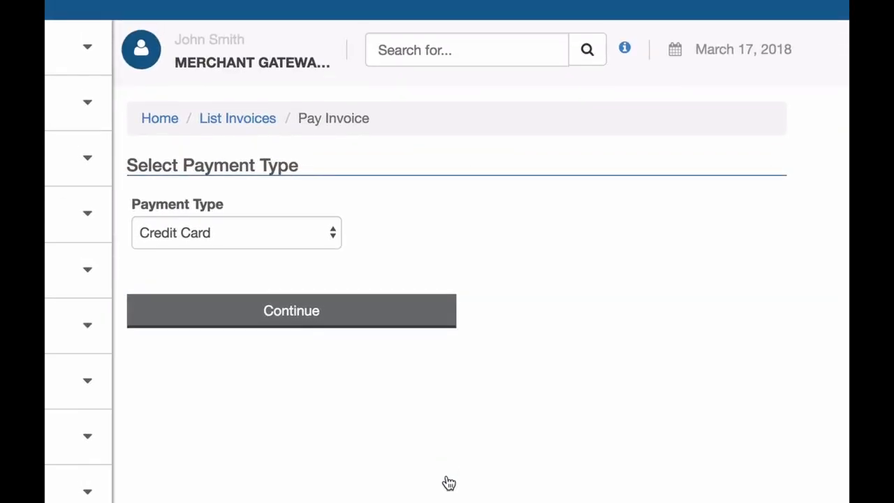
pyautogui.click(279, 229)
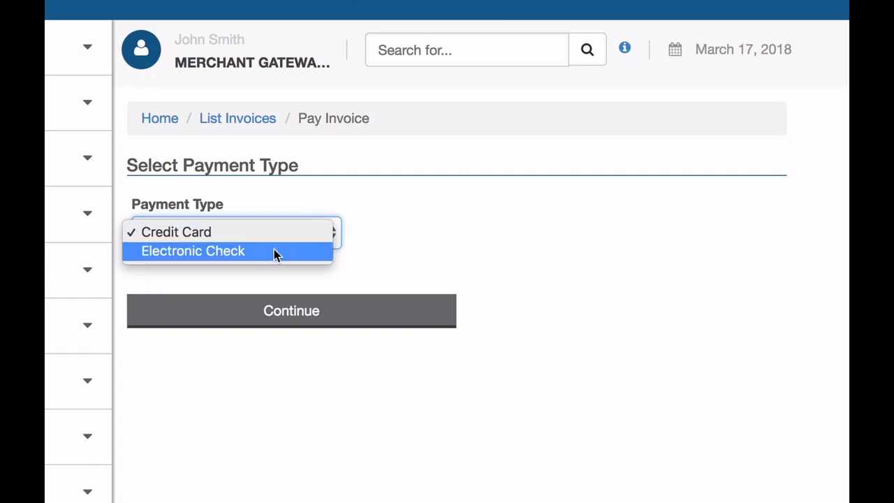
pyautogui.click(283, 233)
pyautogui.click(302, 322)
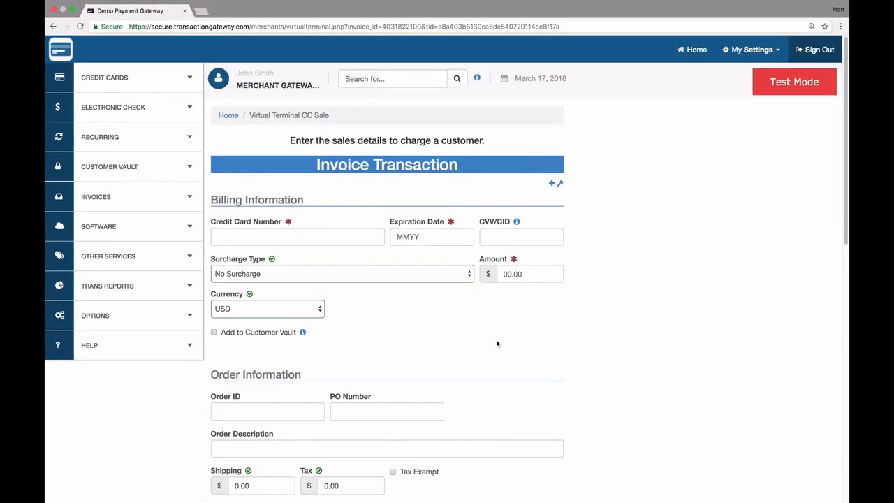
# Step: Check the billing email on the payment form and enter the credit card number, expiration date and CVV code
pyautogui.scroll(-10, 497, 347)
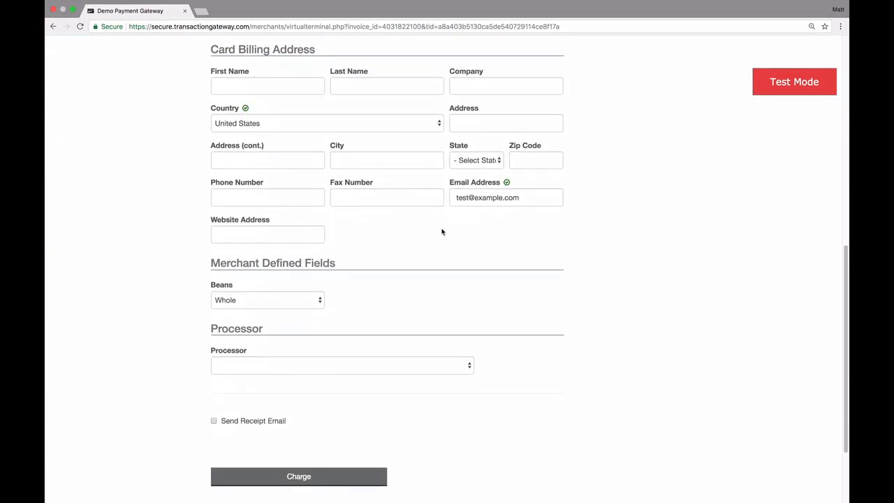
pyautogui.doubleClick(489, 198)
pyautogui.click(458, 198)
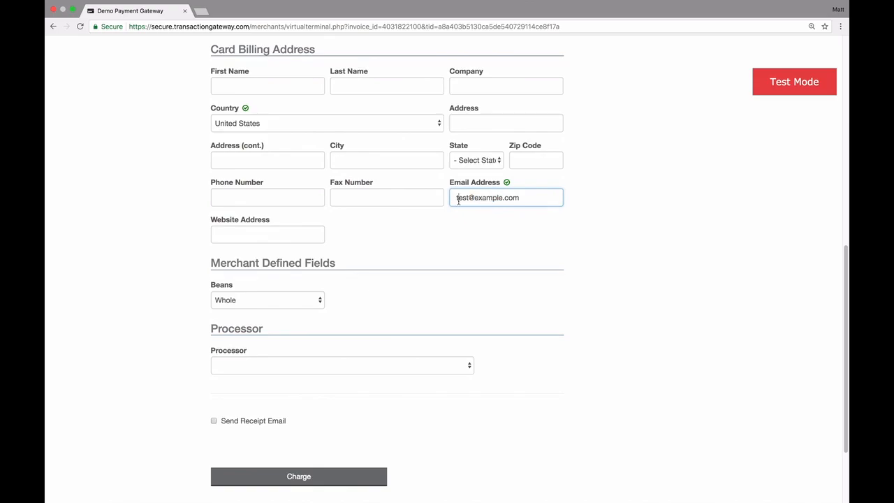
pyautogui.scroll(10, 459, 200)
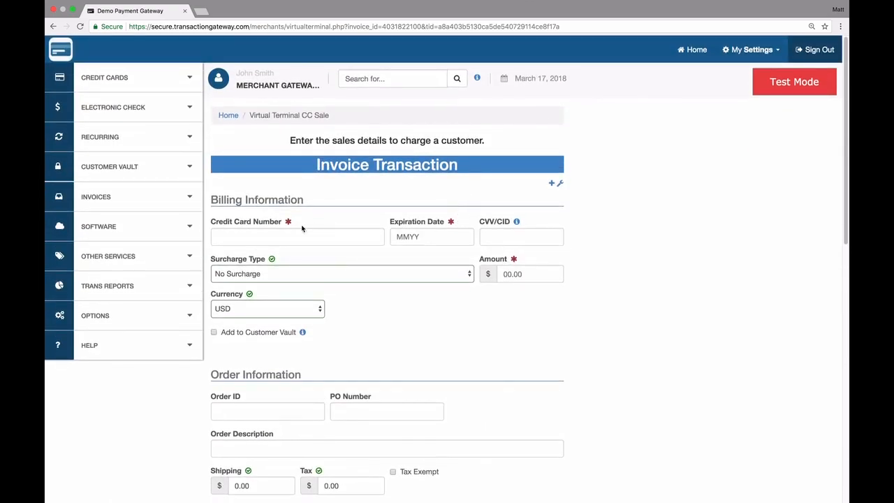
pyautogui.click(288, 237)
pyautogui.write('4111111111111111')
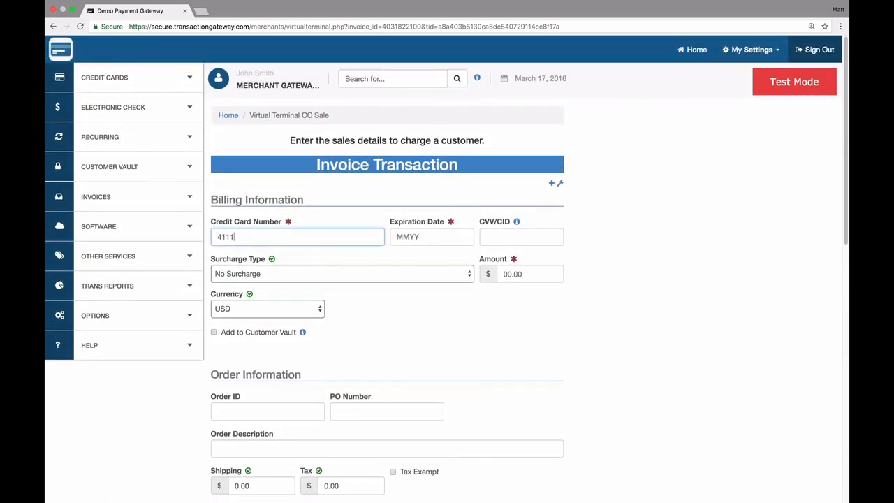
pyautogui.press('Tab')
pyautogui.write('1020')
pyautogui.press('Tab')
pyautogui.write('999')
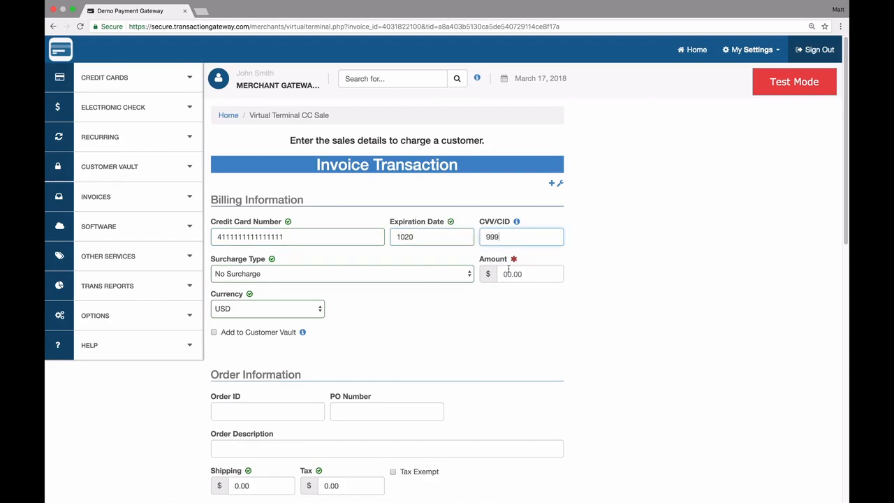
# Step: Set the payment amount to 10.00, charge the card and review the transaction receipt
pyautogui.click(520, 271)
pyautogui.write('10.00')
pyautogui.click(521, 333)
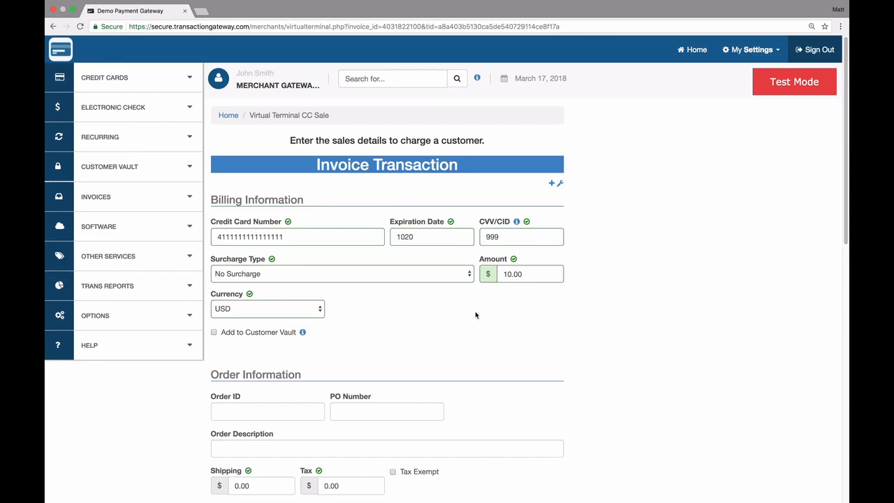
pyautogui.scroll(-10, 475, 310)
pyautogui.click(340, 370)
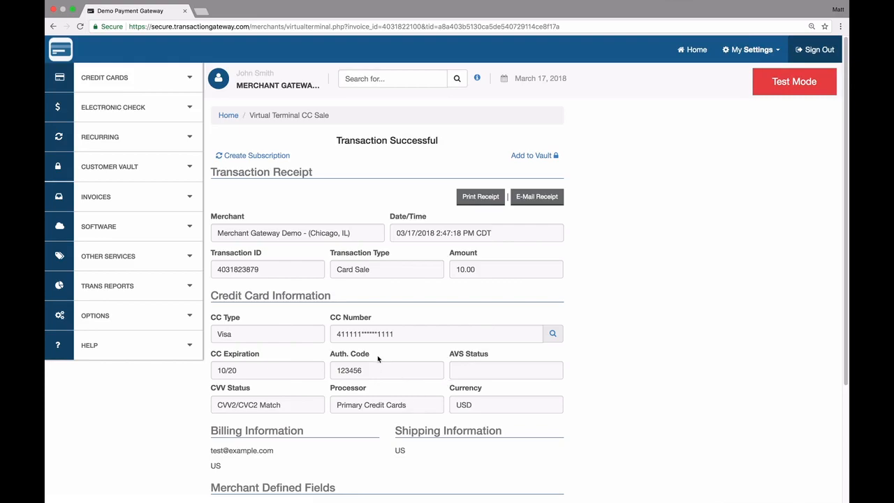
pyautogui.scroll(-3, 378, 358)
pyautogui.scroll(3, 377, 359)
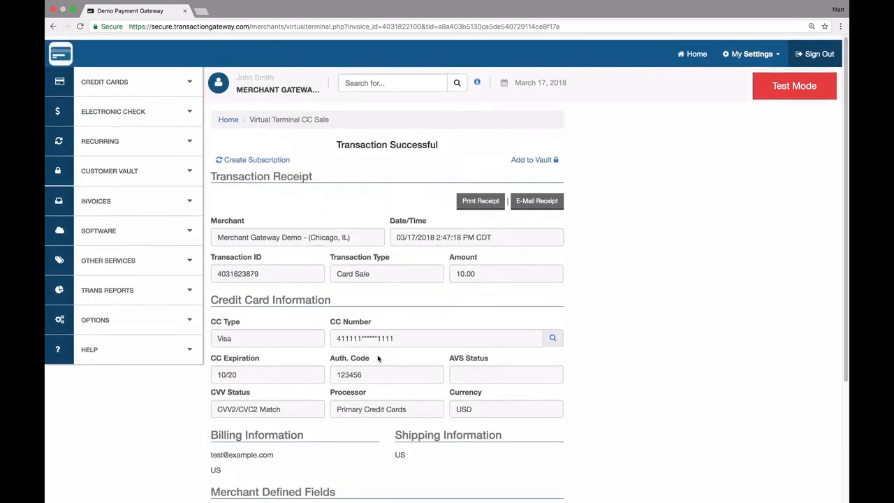
# Step: Search the invoice list with the default filters and again with paid invoices included
pyautogui.click(136, 199)
pyautogui.click(132, 244)
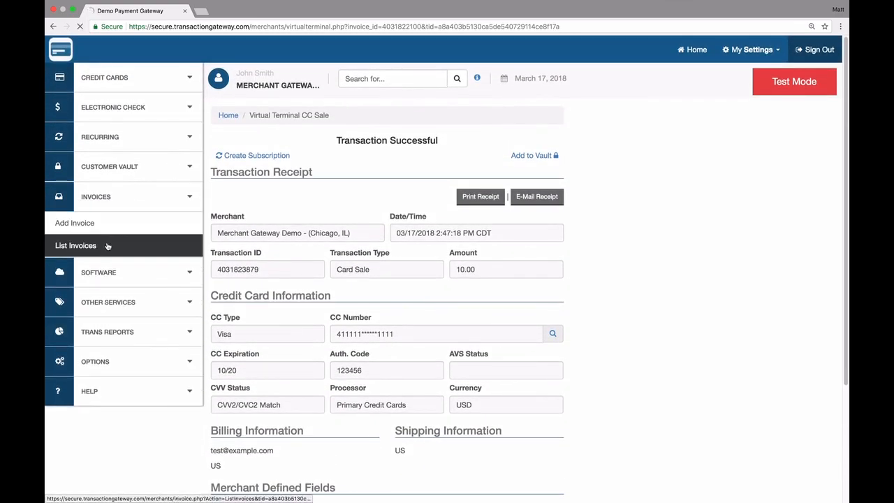
pyautogui.click(301, 335)
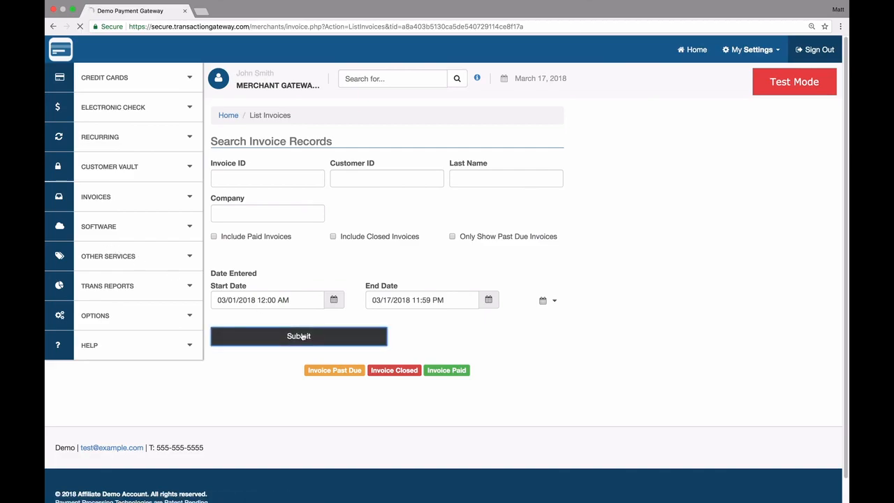
pyautogui.scroll(-3, 302, 336)
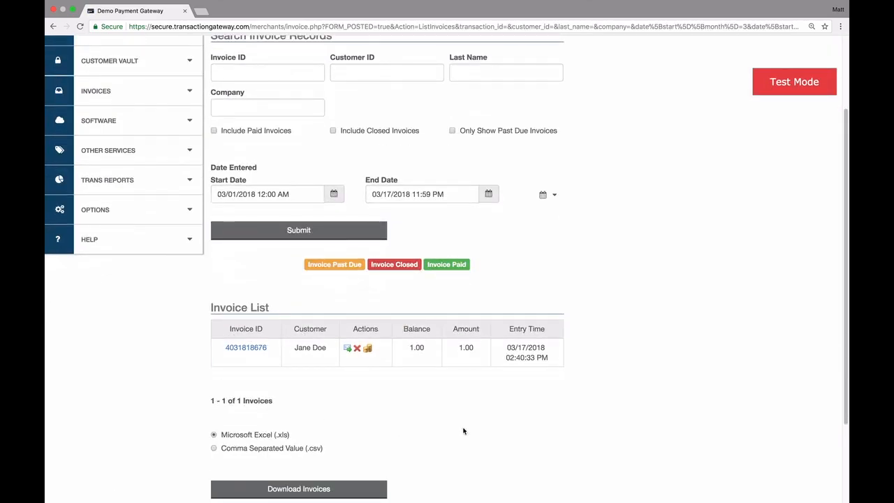
pyautogui.scroll(3, 499, 347)
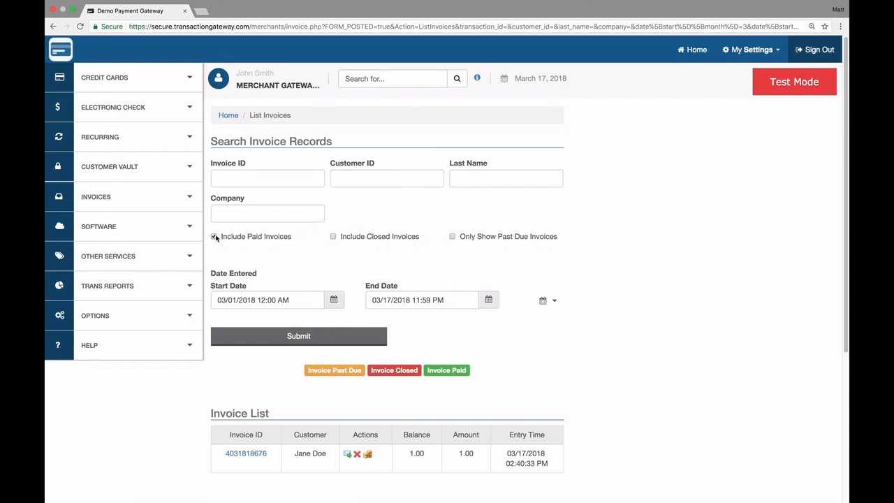
pyautogui.click(294, 341)
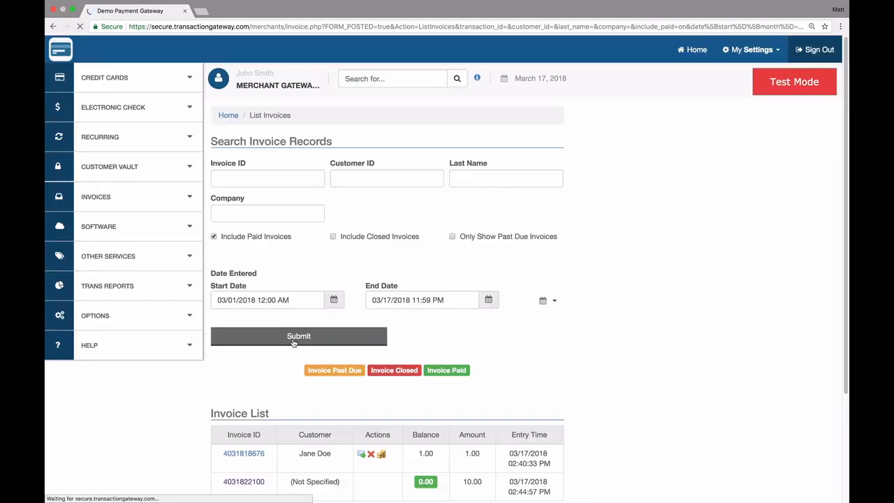
# Step: Close the unpaid 1.00 invoice in the invoice list and confirm the closure
pyautogui.scroll(-4, 293, 342)
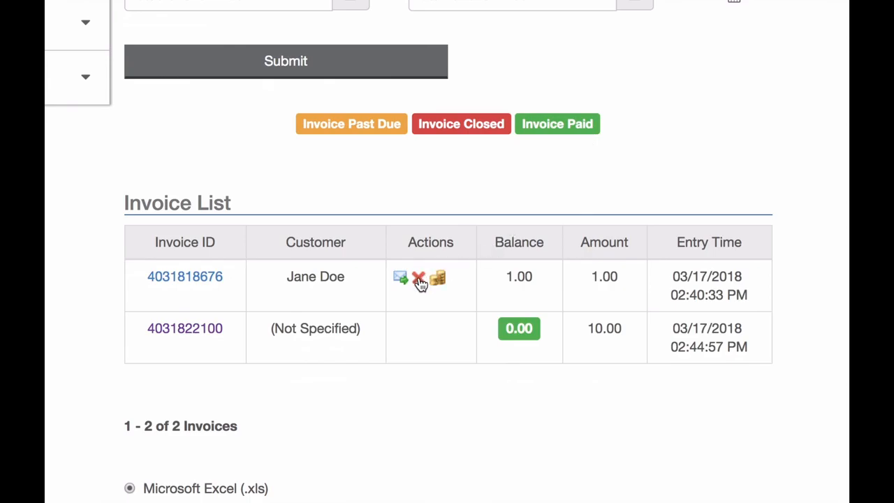
pyautogui.click(387, 360)
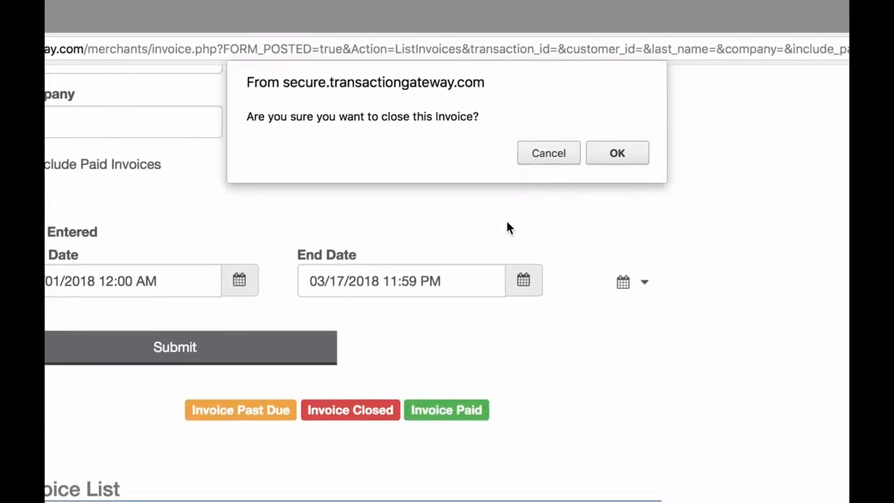
pyautogui.click(616, 152)
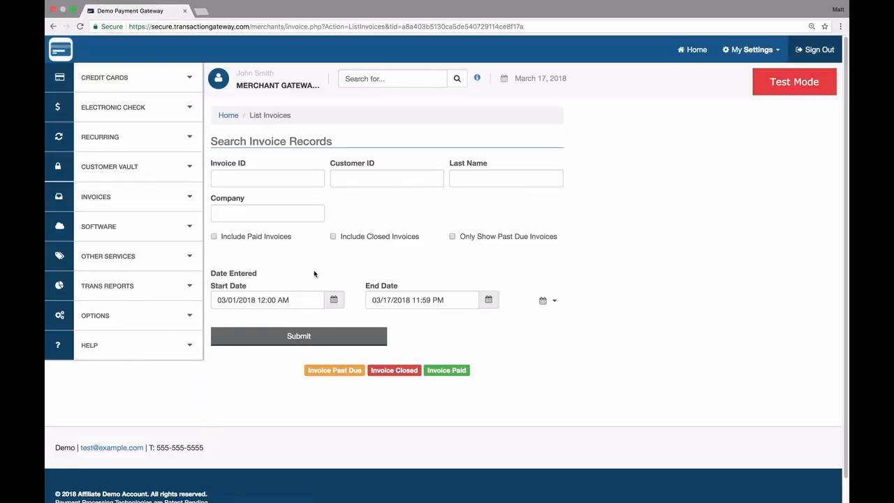
# Step: Search the invoice records with both paid and closed invoices included and review the resulting list
pyautogui.click(230, 237)
pyautogui.click(368, 237)
pyautogui.click(300, 336)
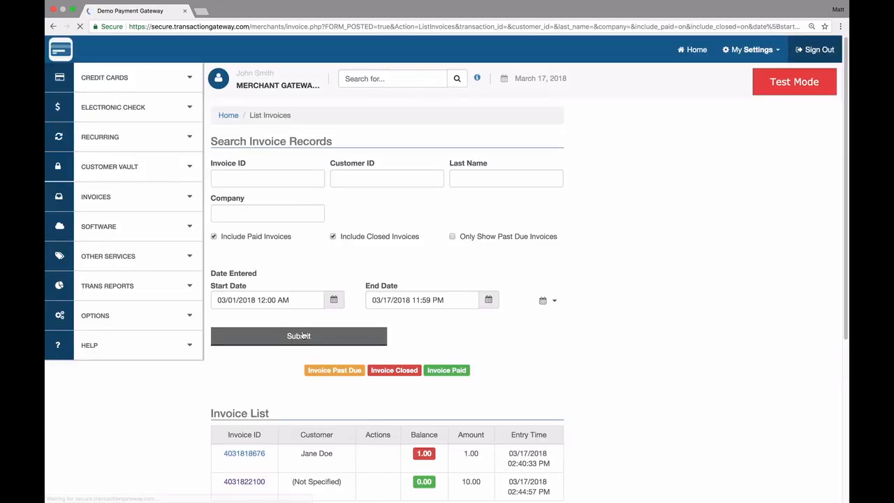
pyautogui.scroll(-5, 302, 336)
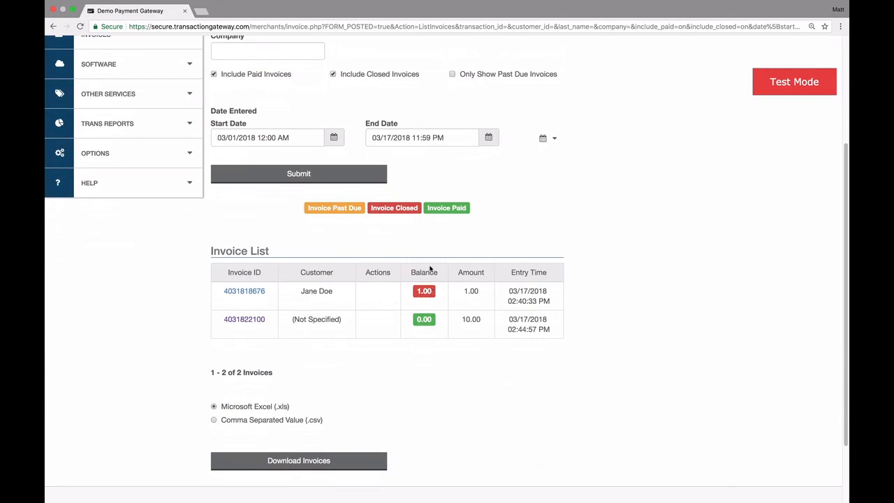
pyautogui.scroll(5, 441, 288)
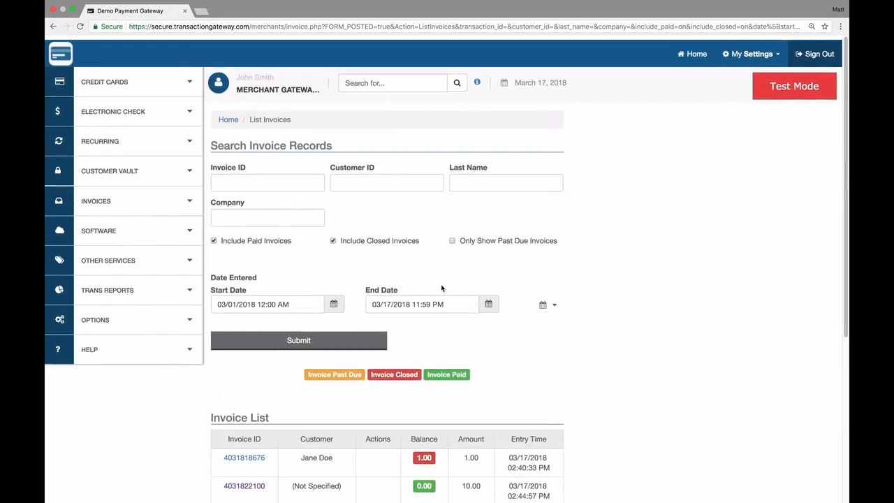